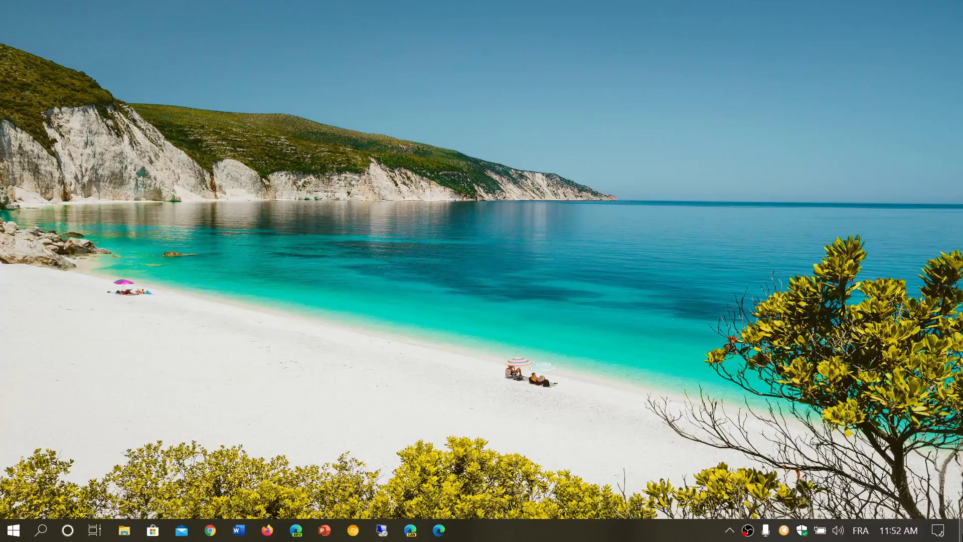
Step: Launch Settings from Start and go to Personalization > Background
left_click(937, 530)
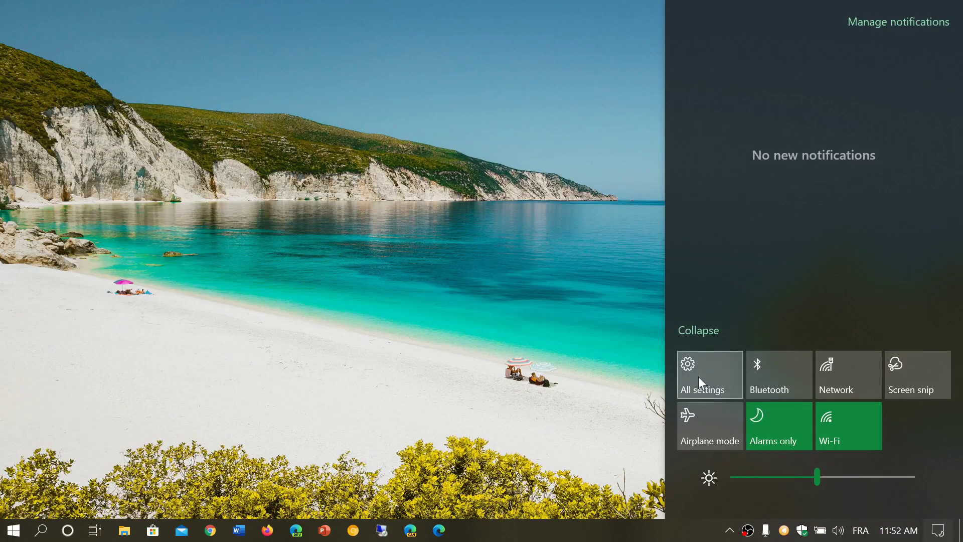
left_click(14, 529)
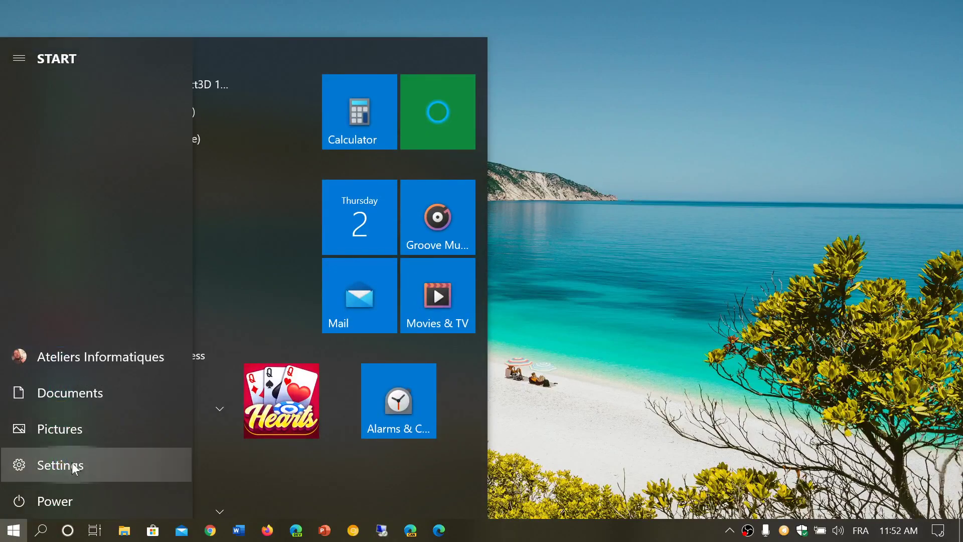
left_click(77, 464)
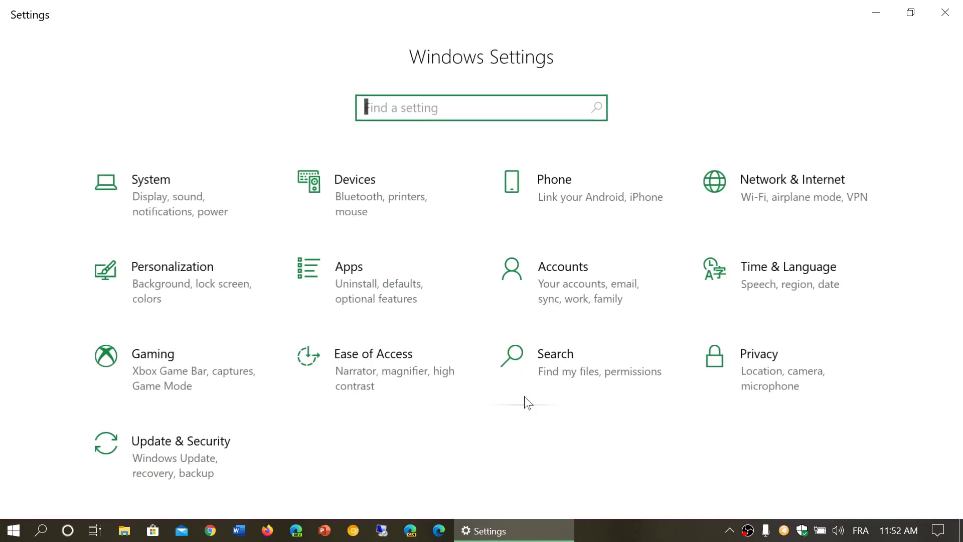
left_click(149, 294)
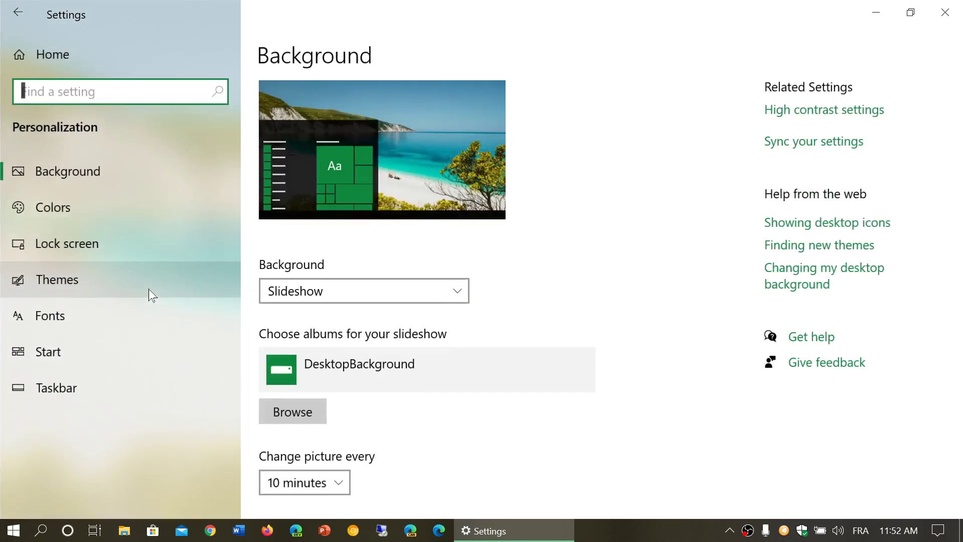
left_click(129, 167)
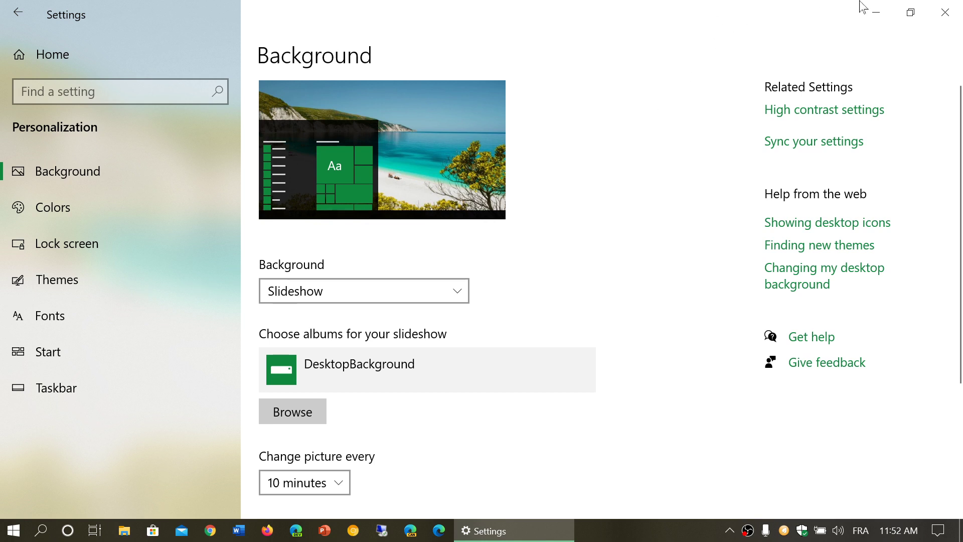
Step: Minimize Settings to view the desktop, restore it from the taskbar, then open and dismiss Start
left_click(876, 11)
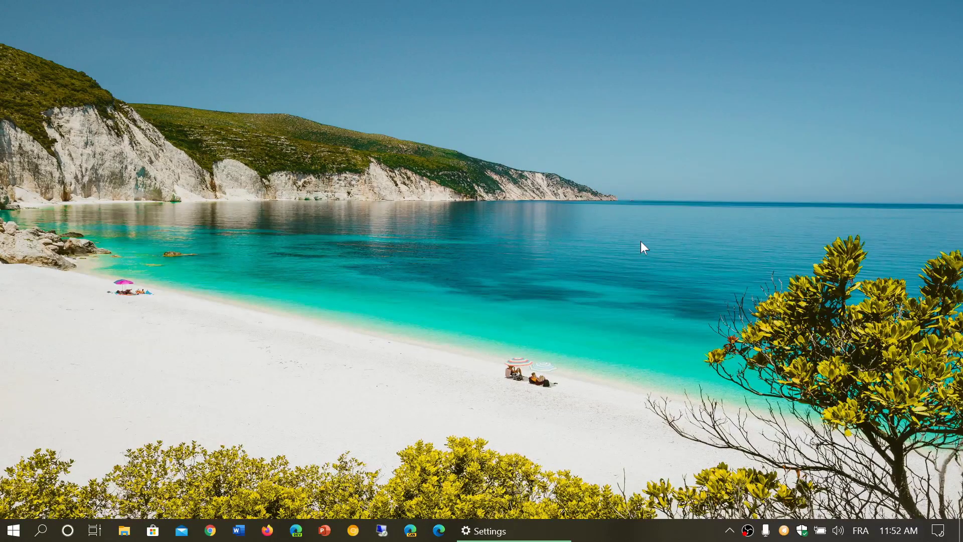
mouse_move(495, 522)
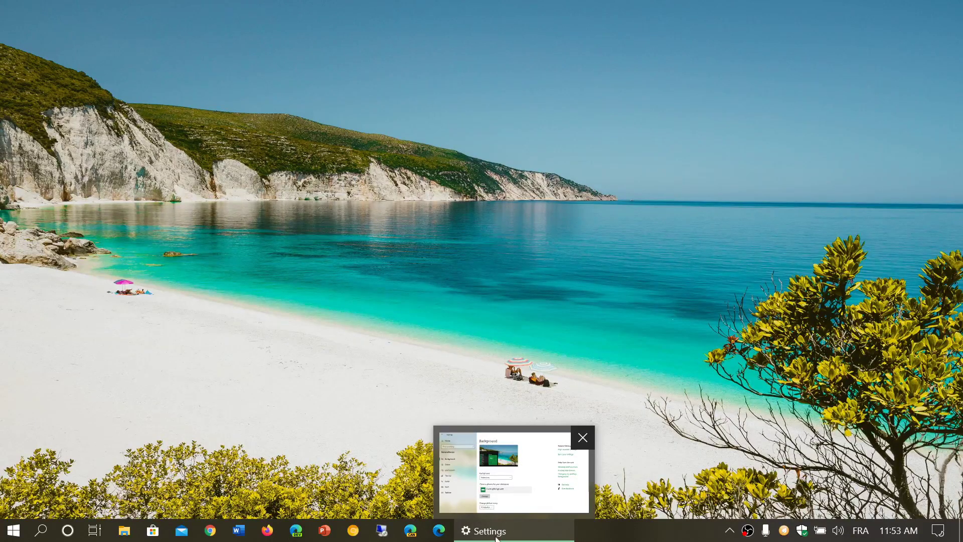
left_click(499, 530)
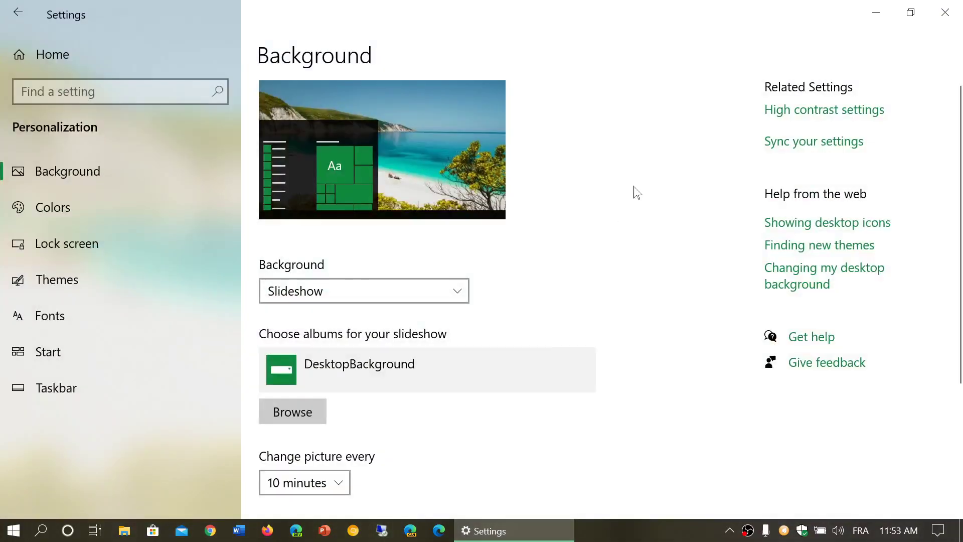
scroll(641, 192, "down", 1)
scroll(641, 191, "up", 1)
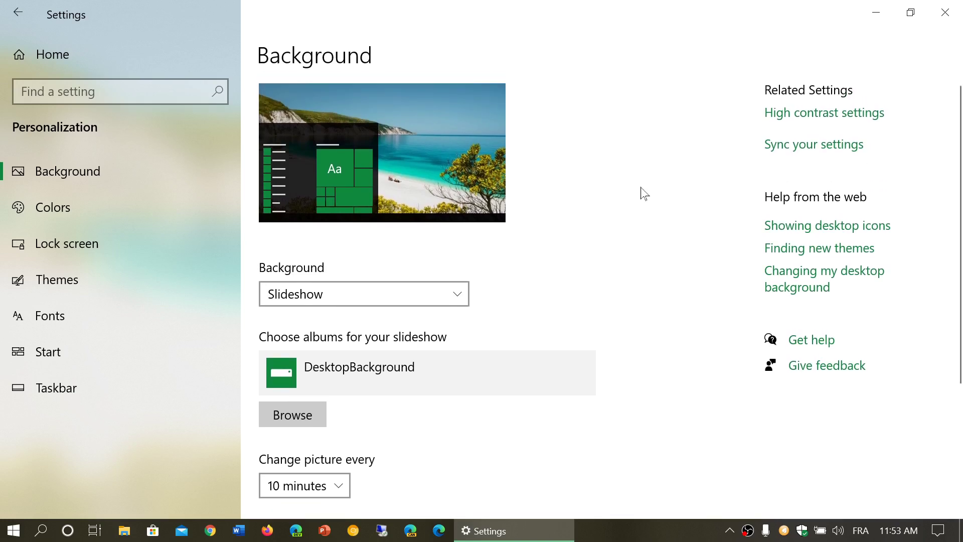
left_click(12, 531)
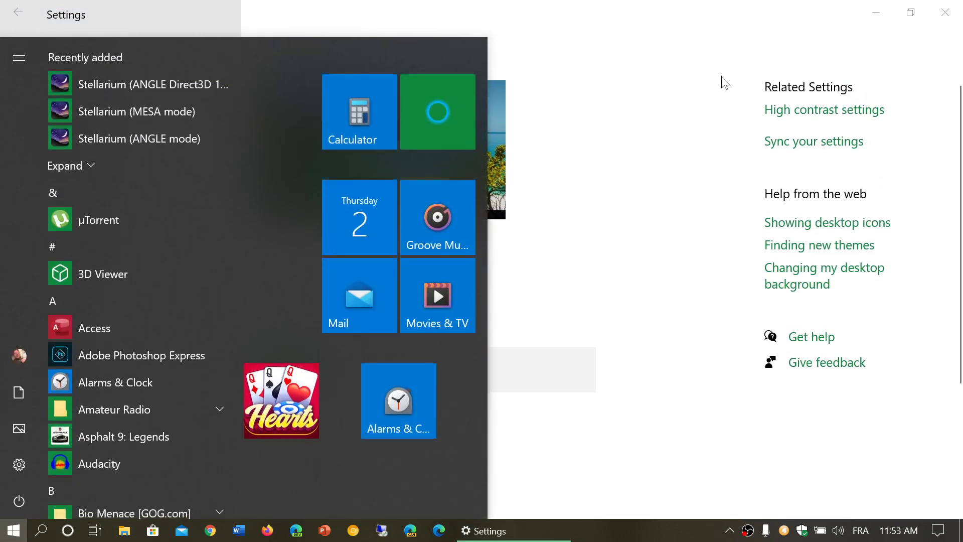
left_click(656, 117)
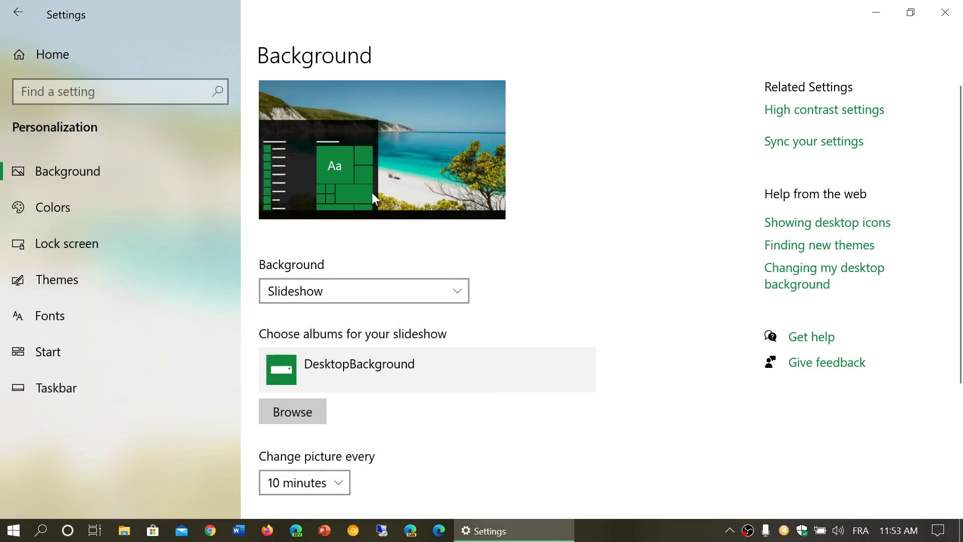
Step: Pick Slideshow in the Background type dropdown and close the list with Slideshow kept
left_click(458, 296)
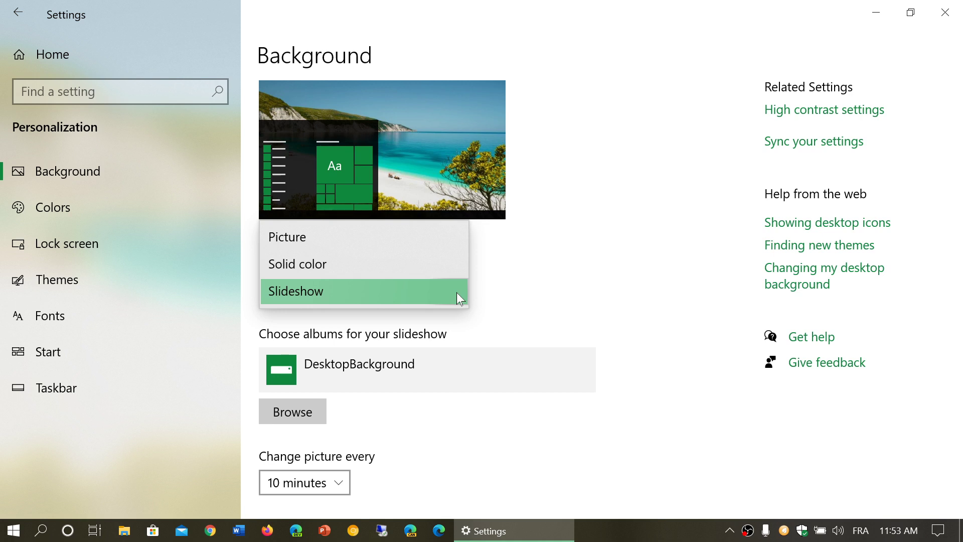
left_click(456, 293)
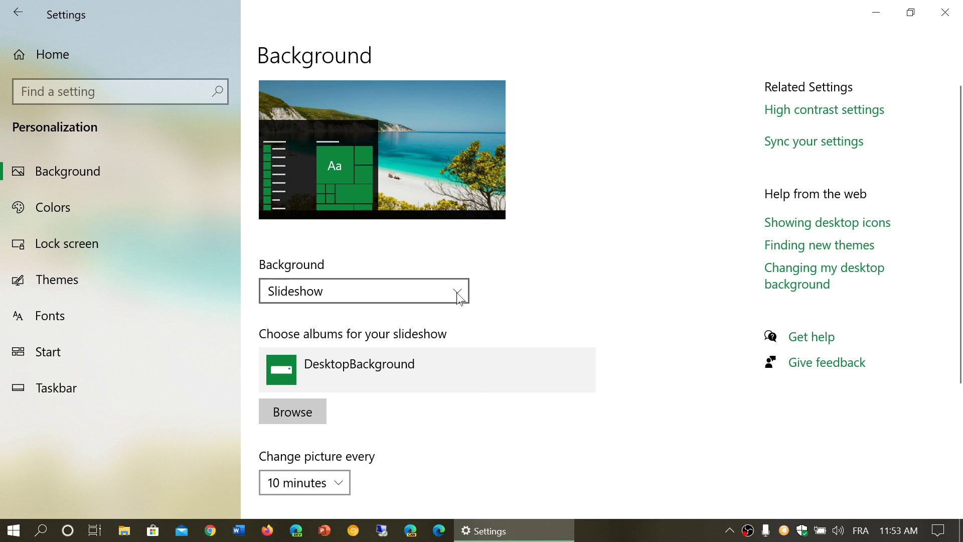
left_click(458, 296)
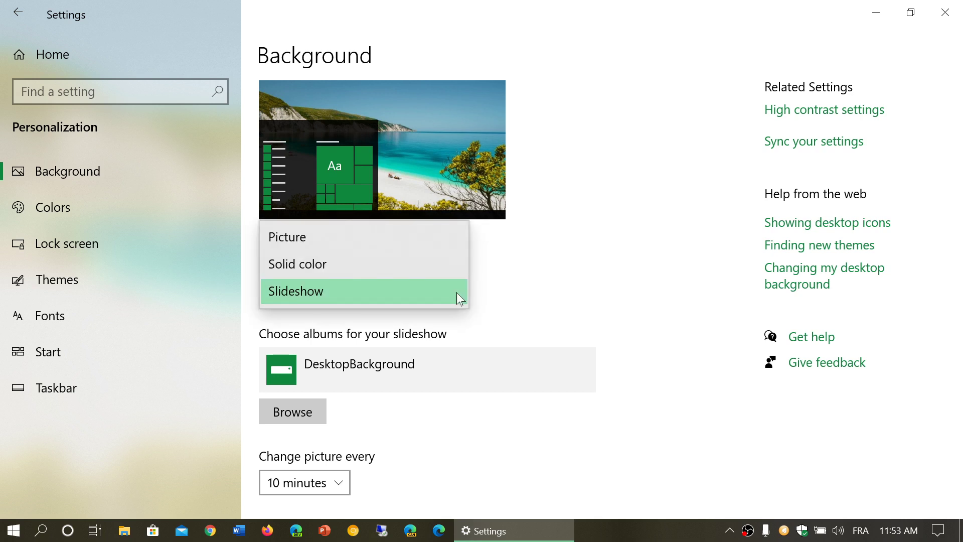
left_click(576, 251)
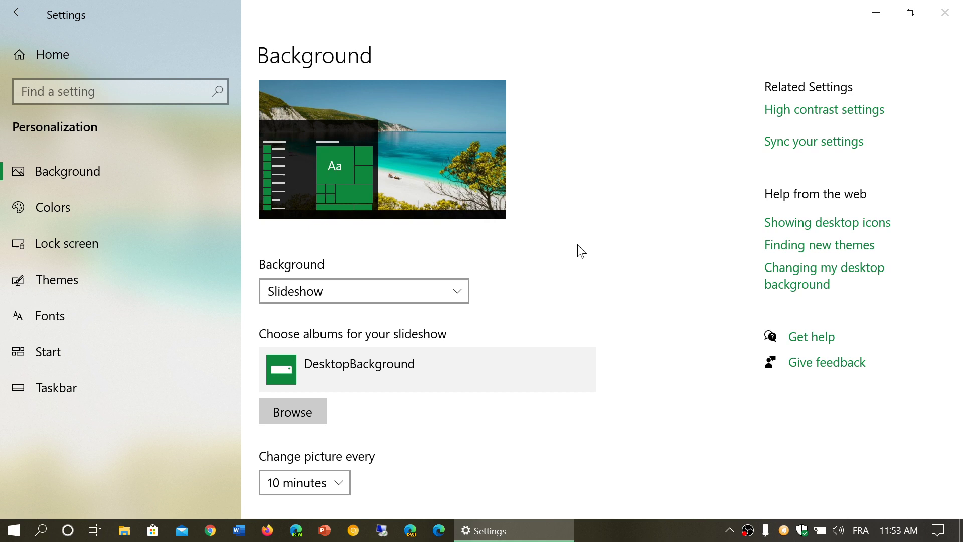
scroll(578, 251, "down", 1)
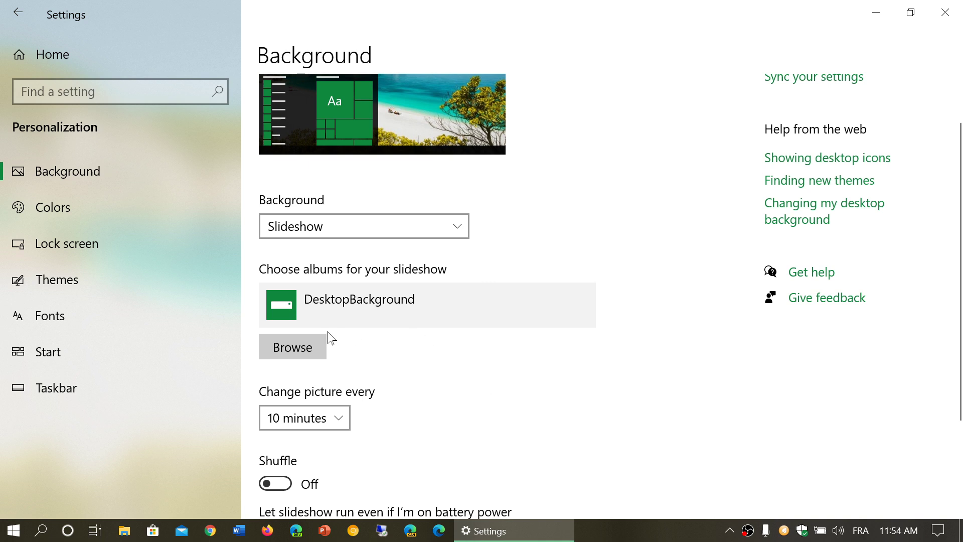
left_click(300, 351)
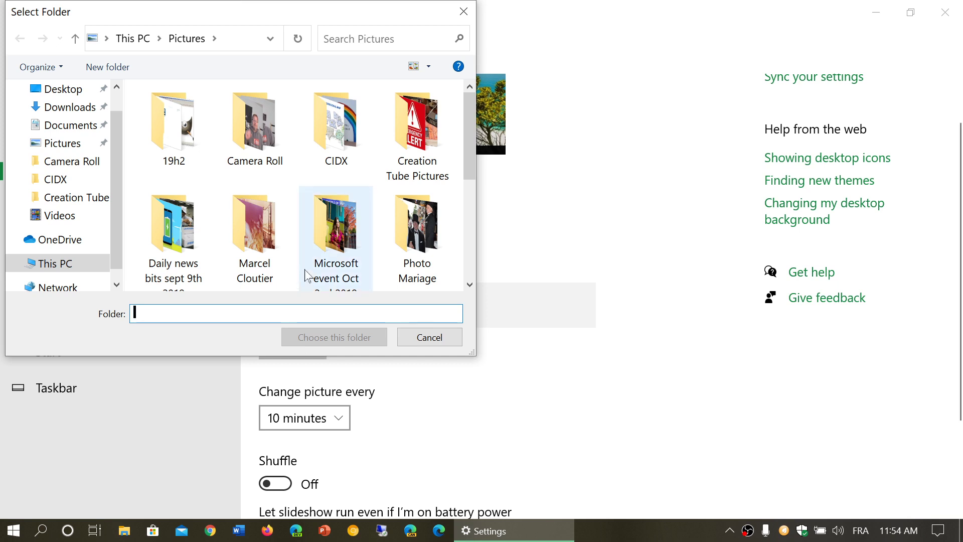
left_click(330, 135)
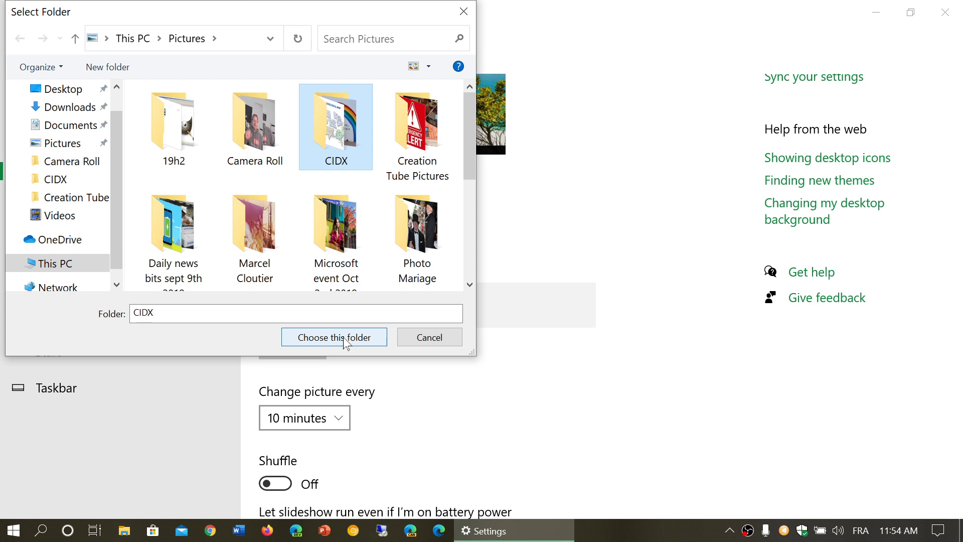
left_click(440, 339)
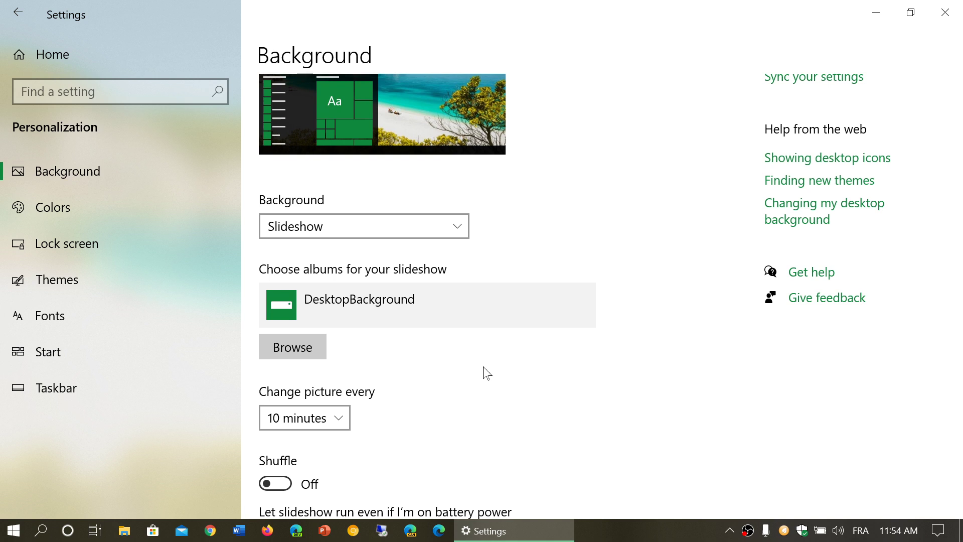
Step: Set 'Change picture every' to 30 minutes for the DesktopBackground slideshow
scroll(487, 372, "down", 3)
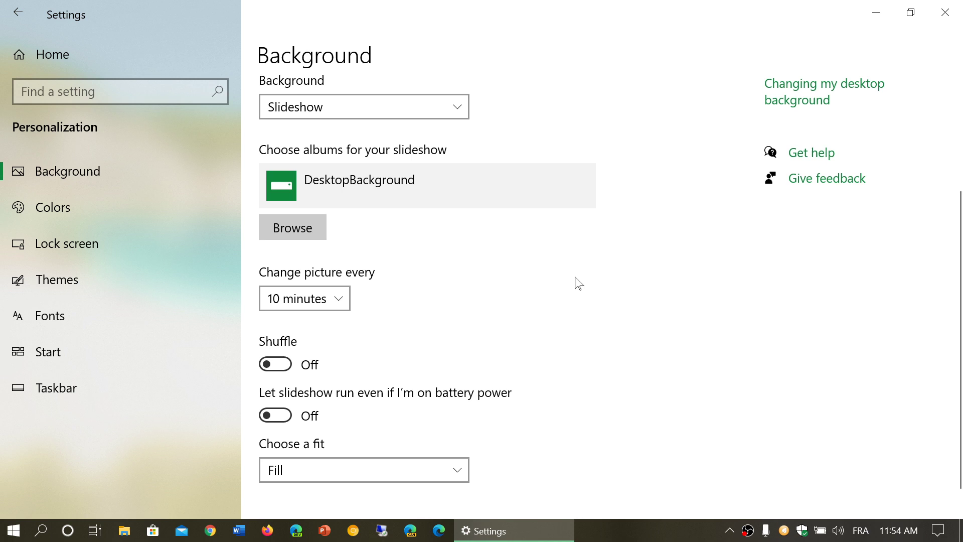
left_click(339, 297)
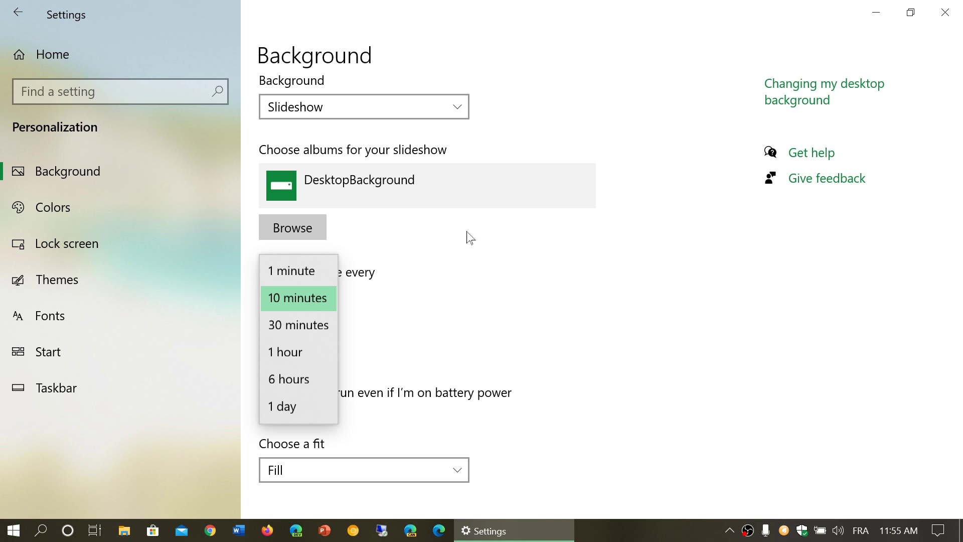
left_click(317, 326)
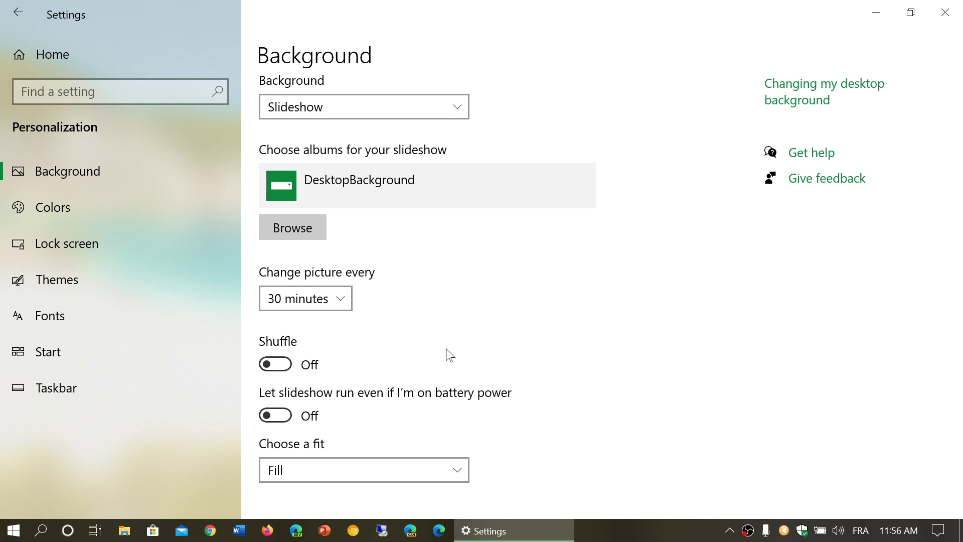
Step: Open the 'Choose a fit' dropdown below the slideshow settings
scroll(537, 368, "down", 1)
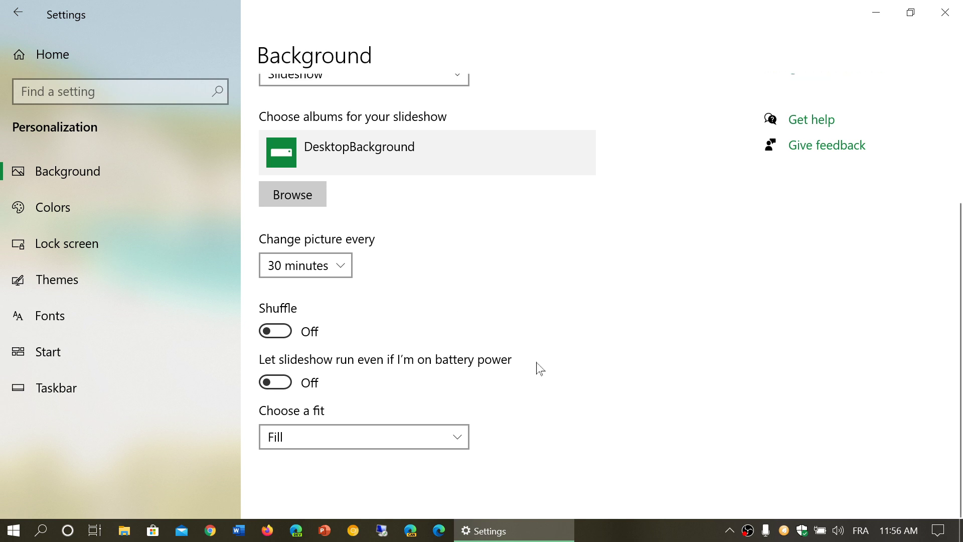
scroll(538, 367, "up", 1)
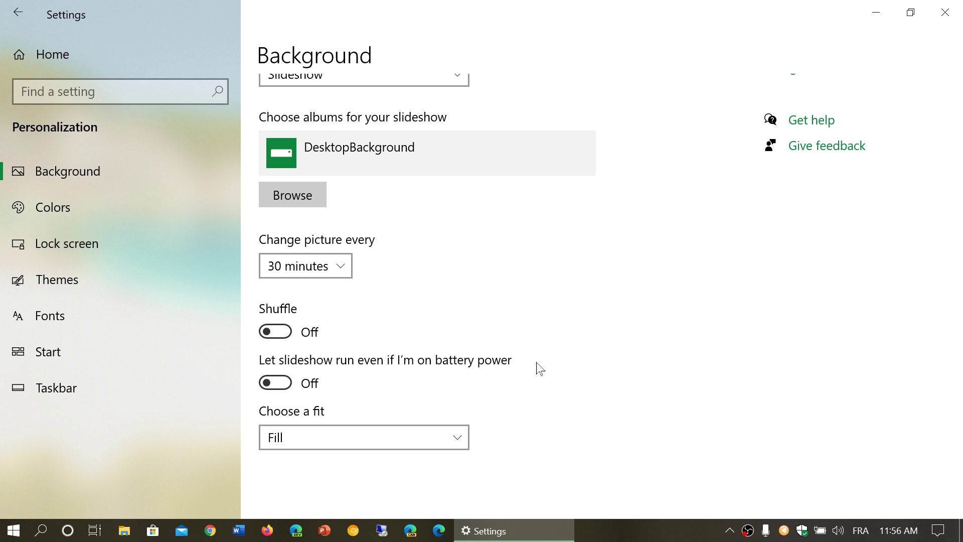
left_click(388, 438)
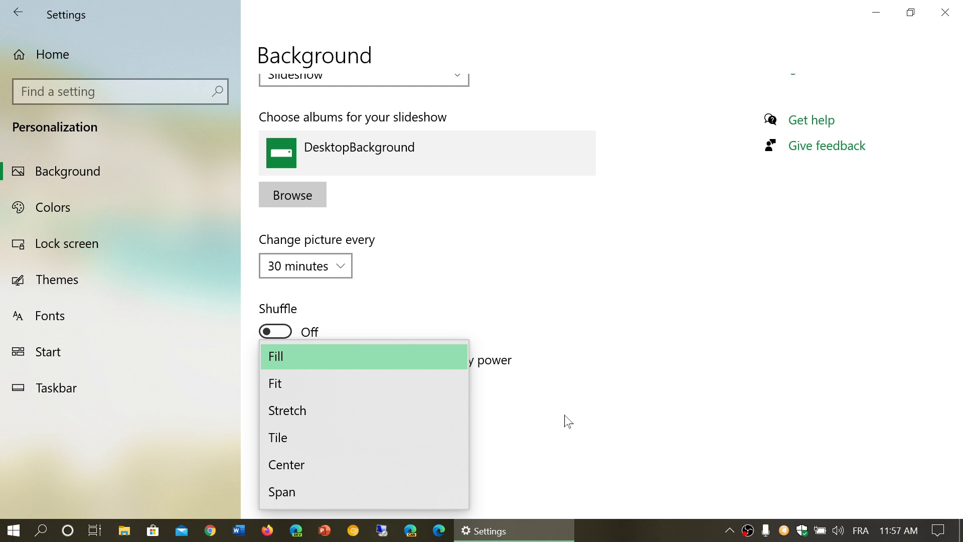
Step: Choose Fill as the slideshow's picture fit
scroll(566, 421, "down", 1)
scroll(566, 420, "up", 1)
left_click(595, 278)
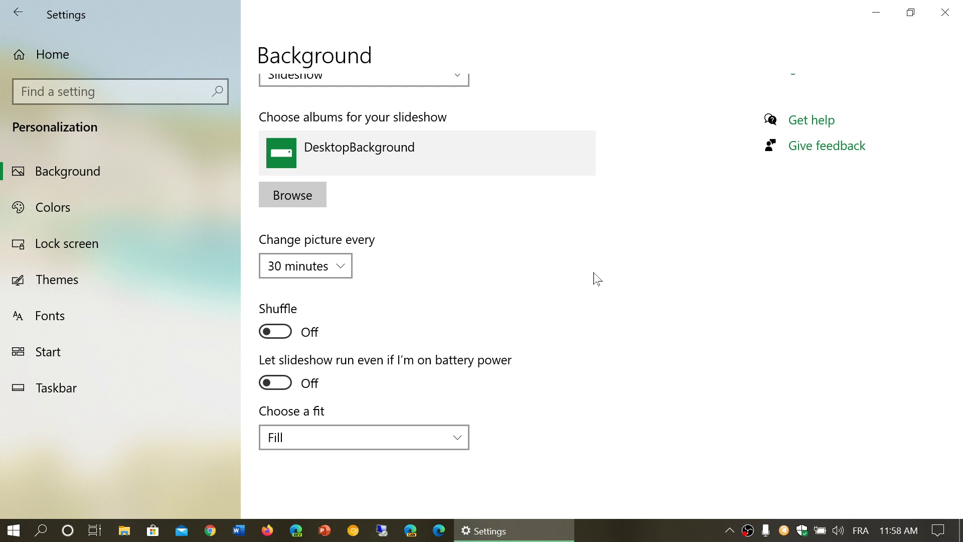
Step: Close the Settings window, leaving the beach slideshow desktop visible
scroll(597, 279, "down", 1)
scroll(597, 279, "up", 5)
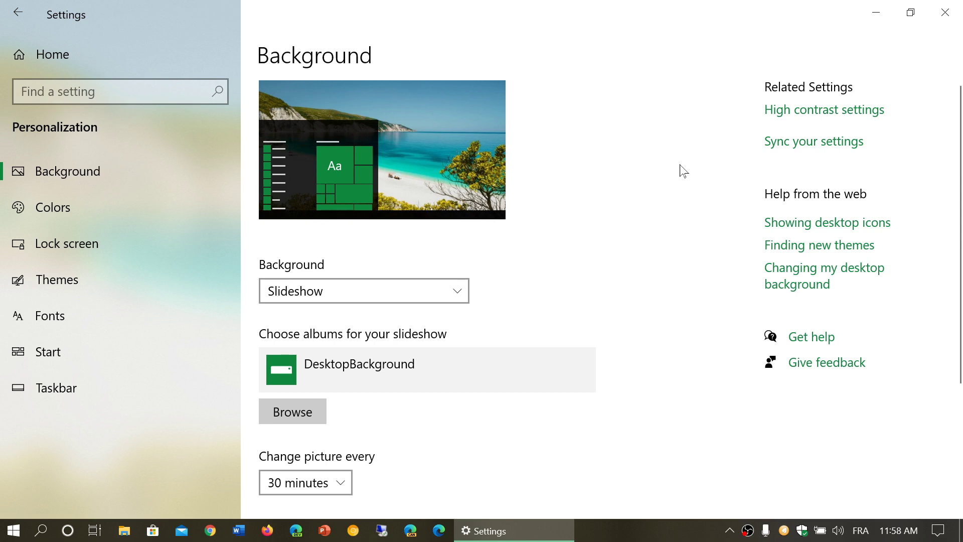
left_click(955, 19)
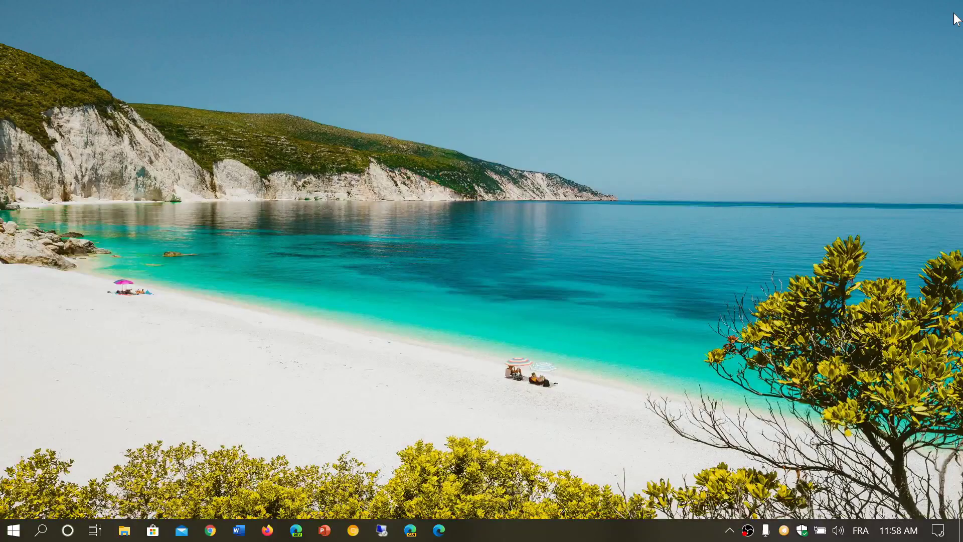